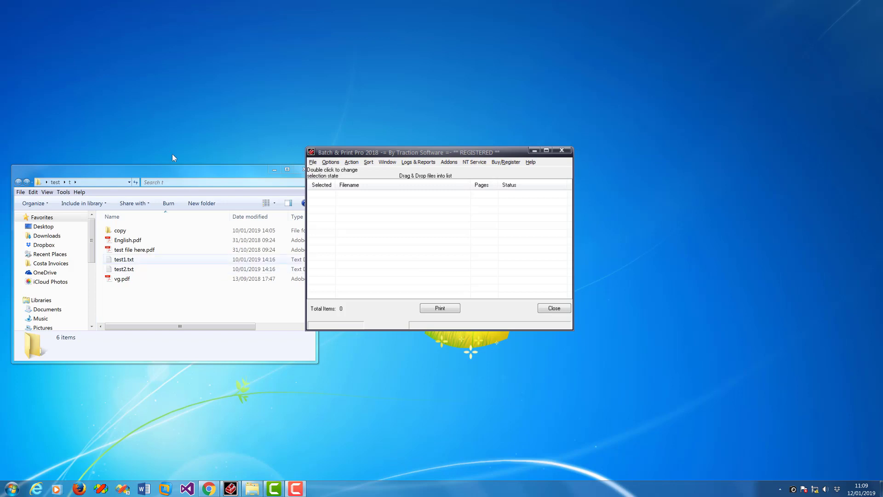
Step: Check the current folder's full path in the file browser
{"action": "left_click", "coordinate": [149, 175]}
{"action": "left_click", "coordinate": [102, 182]}
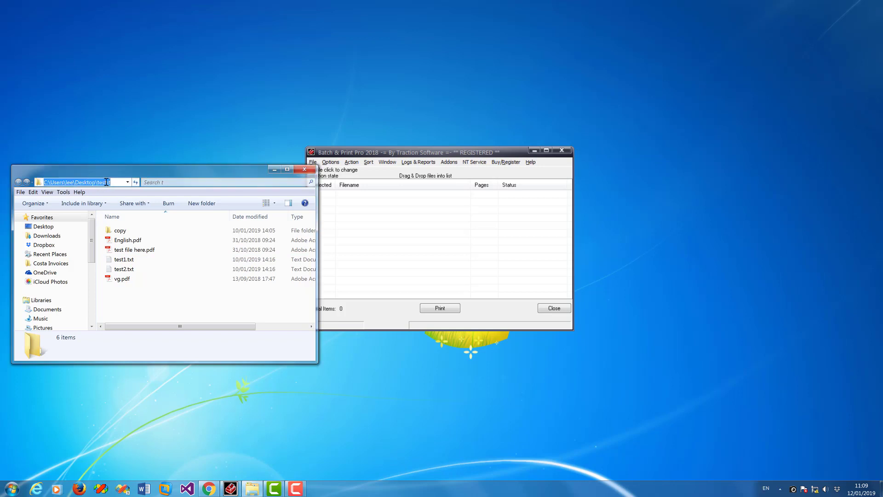
{"action": "left_click", "coordinate": [111, 182]}
{"action": "left_click", "coordinate": [173, 300]}
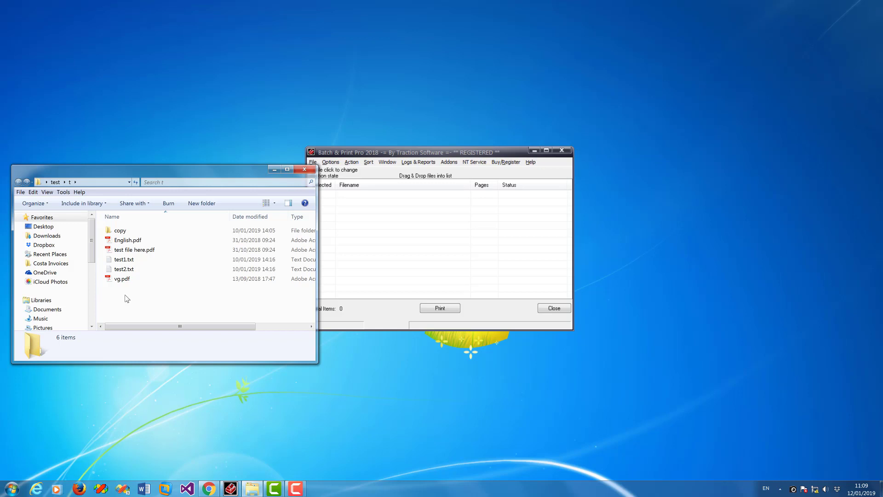
Step: In Directory Monitor Setup, confirm the test\t path and set Monitor every to 10 seconds
{"action": "left_click", "coordinate": [357, 153]}
{"action": "left_click", "coordinate": [330, 162]}
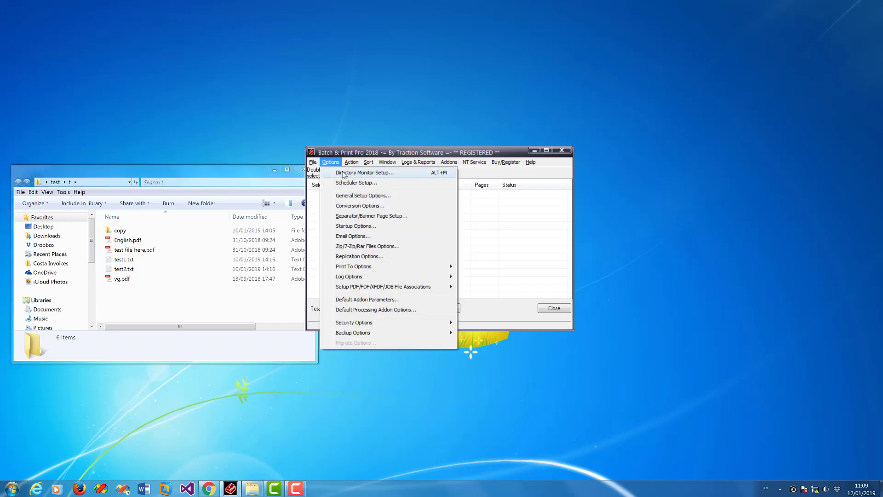
{"action": "left_click", "coordinate": [343, 173]}
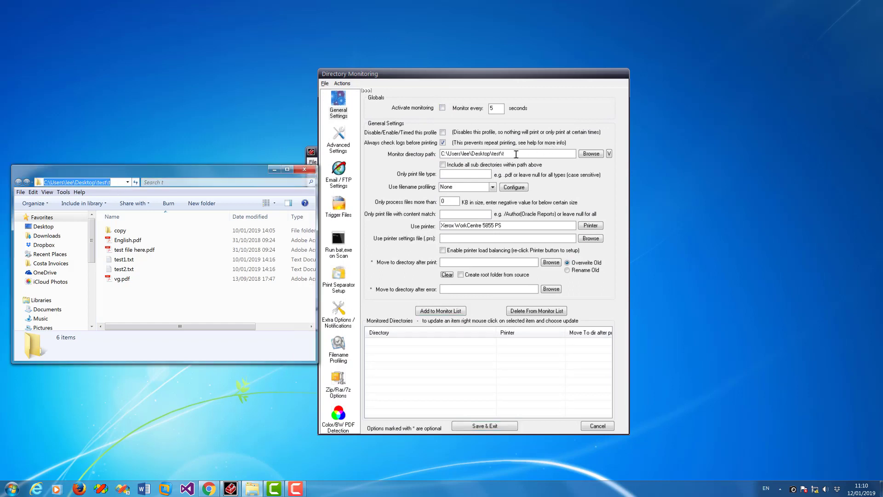
{"action": "left_click_drag", "start_coordinate": [517, 154], "coordinate": [186, 75]}
{"action": "key", "text": "End"}
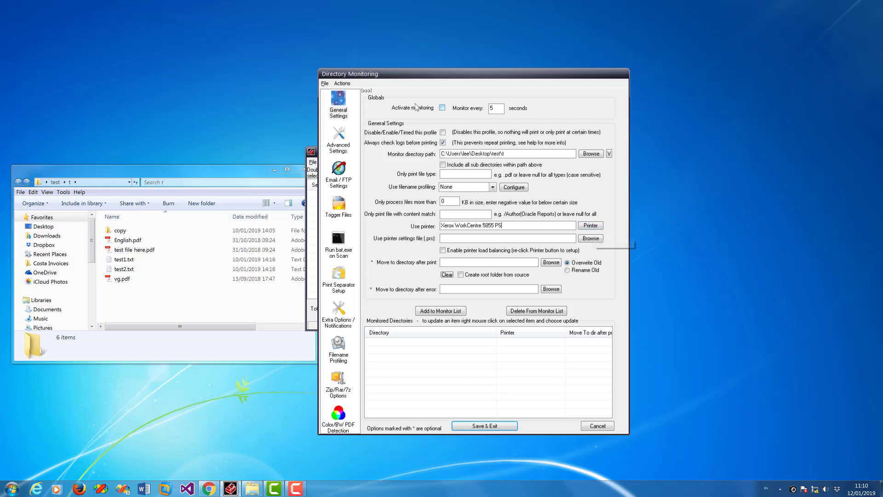
{"action": "double_click", "coordinate": [499, 111]}
{"action": "type", "text": "10"}
Step: Add test\t with the Xerox WorkCentre 5855 PS to the monitor list, accepting the warning
{"action": "left_click", "coordinate": [458, 311]}
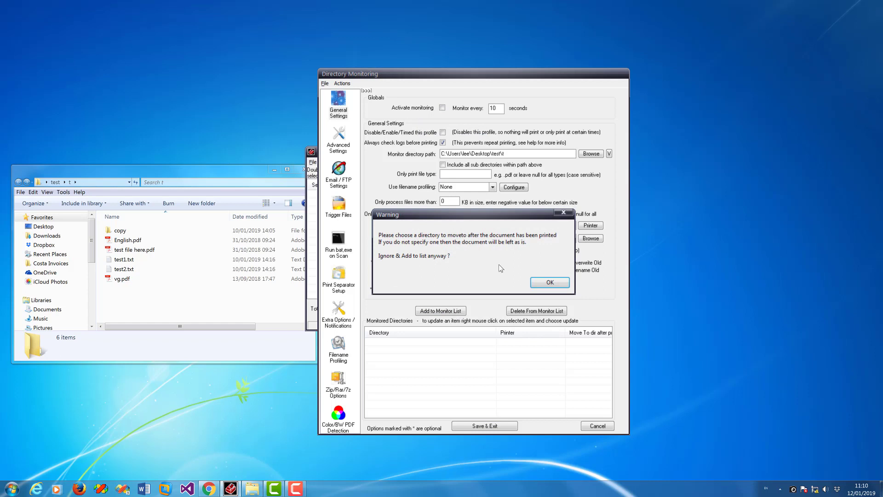
{"action": "left_click", "coordinate": [550, 284]}
{"action": "left_click", "coordinate": [489, 370]}
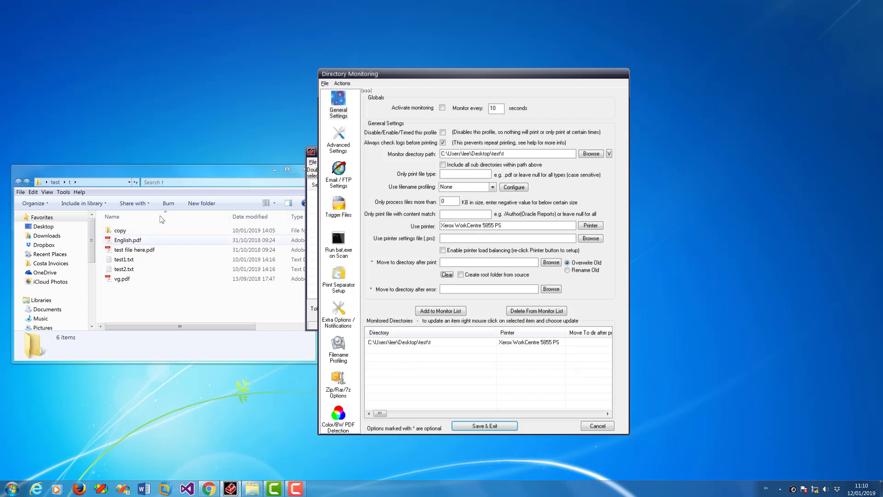
Step: Review the allowed print file type against the folder's files, then save the monitor settings
{"action": "left_click", "coordinate": [468, 175]}
{"action": "mouse_move", "coordinate": [467, 177]}
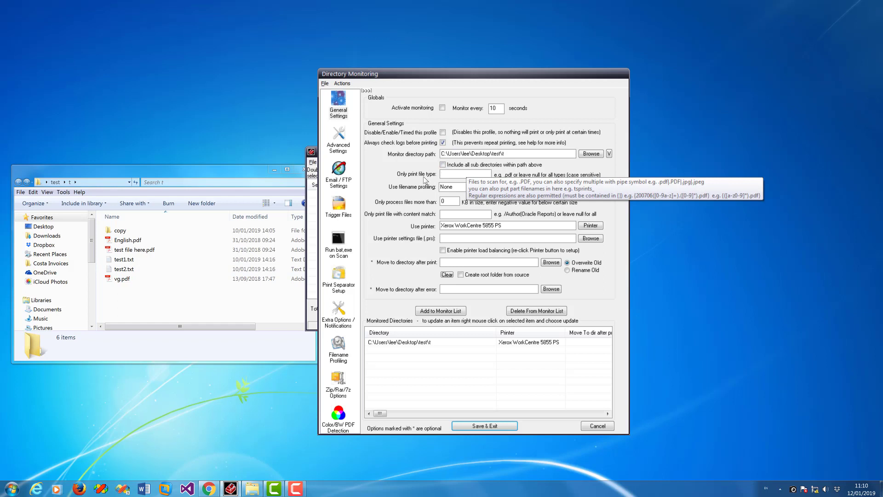
{"action": "left_click", "coordinate": [124, 259]}
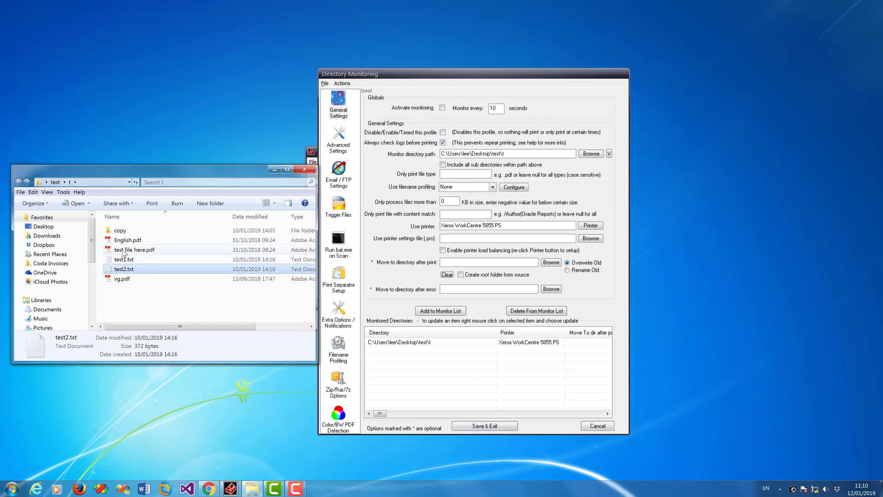
{"action": "left_click", "coordinate": [125, 251]}
{"action": "left_click", "coordinate": [536, 432]}
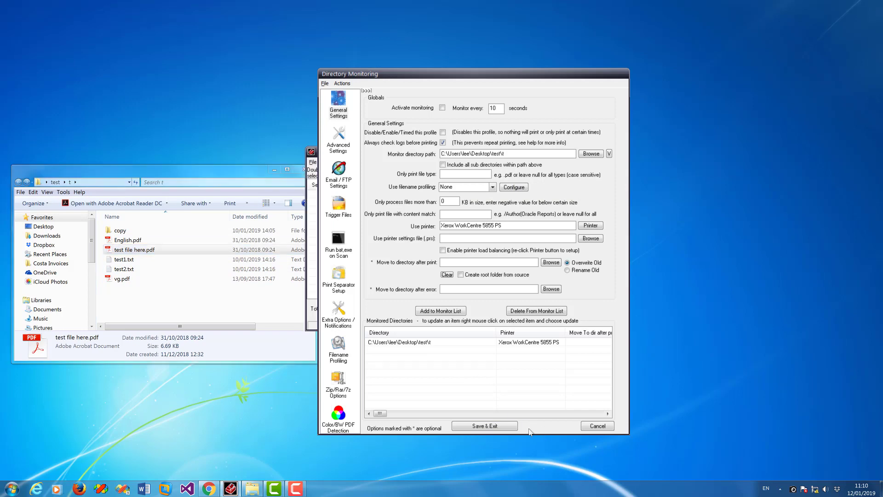
{"action": "left_click", "coordinate": [485, 426]}
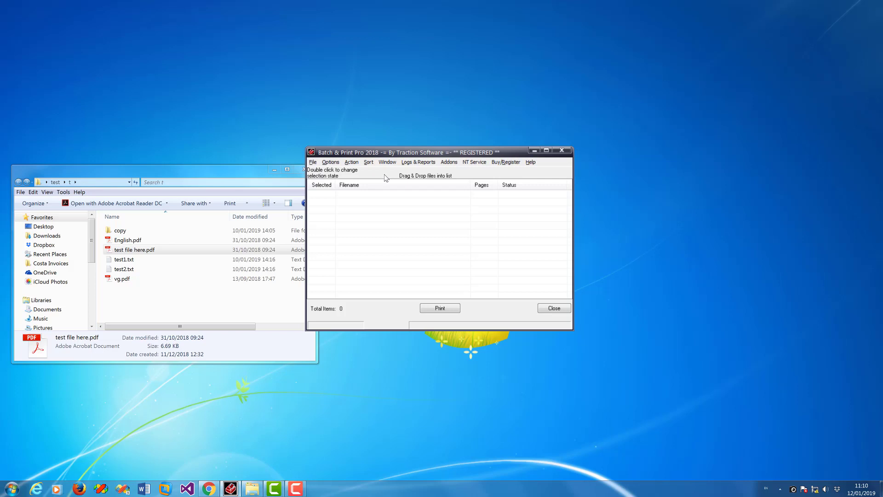
Step: Clear the print log from Logs & Reports
{"action": "left_click", "coordinate": [417, 161]}
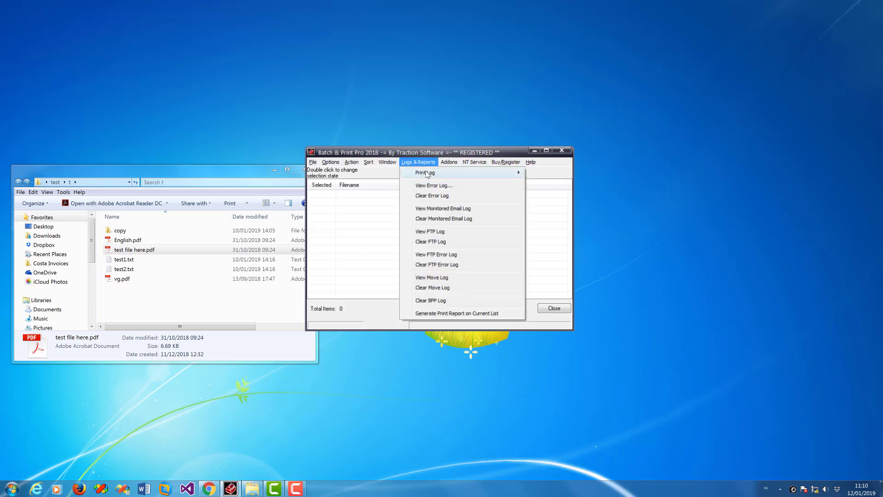
{"action": "mouse_move", "coordinate": [459, 173]}
{"action": "left_click", "coordinate": [555, 206]}
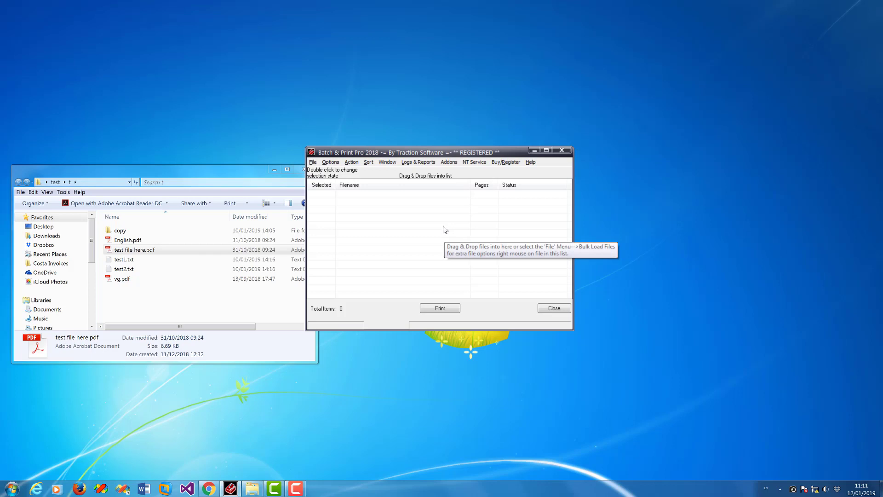
Step: Start the Batch & Print Pro NT service
{"action": "left_click", "coordinate": [475, 163]}
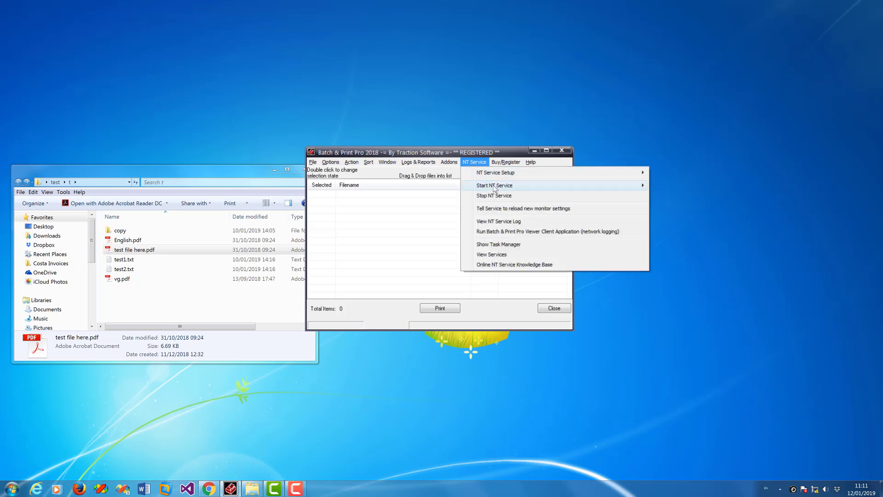
{"action": "mouse_move", "coordinate": [495, 188]}
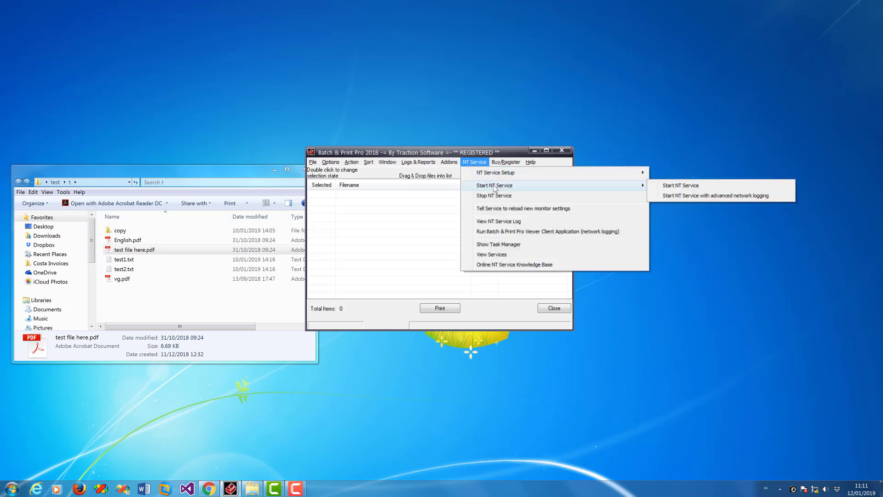
{"action": "left_click", "coordinate": [670, 187]}
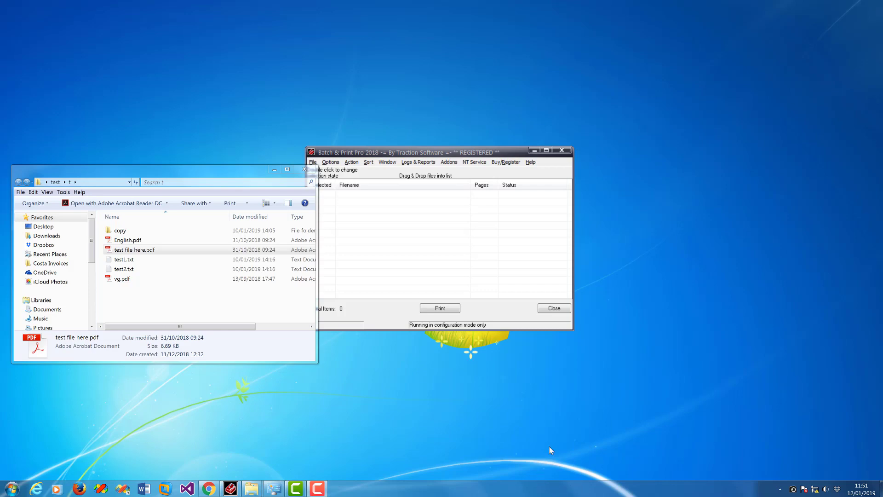
Step: Sort Task Manager by image name and select BPPNTService.exe and the SYSTEM Batch And Print.exe
{"action": "right_click", "coordinate": [534, 490]}
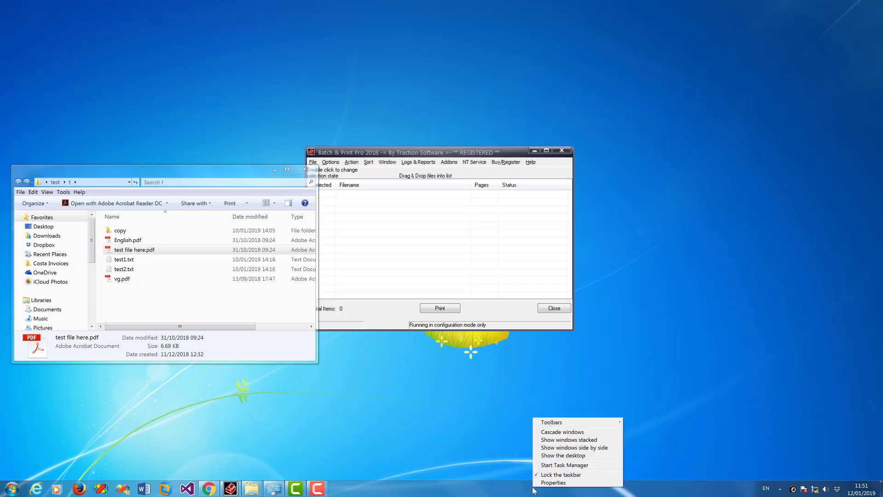
{"action": "left_click", "coordinate": [570, 466]}
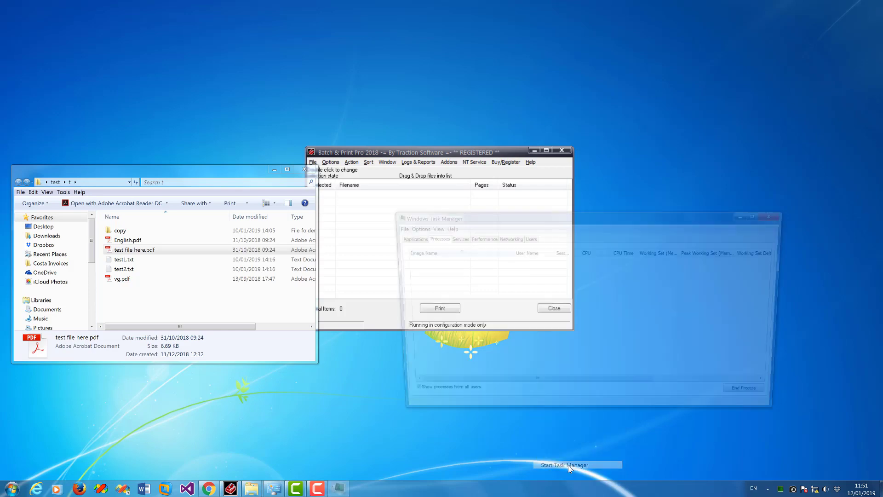
{"action": "left_click", "coordinate": [427, 253]}
{"action": "left_click", "coordinate": [427, 253]}
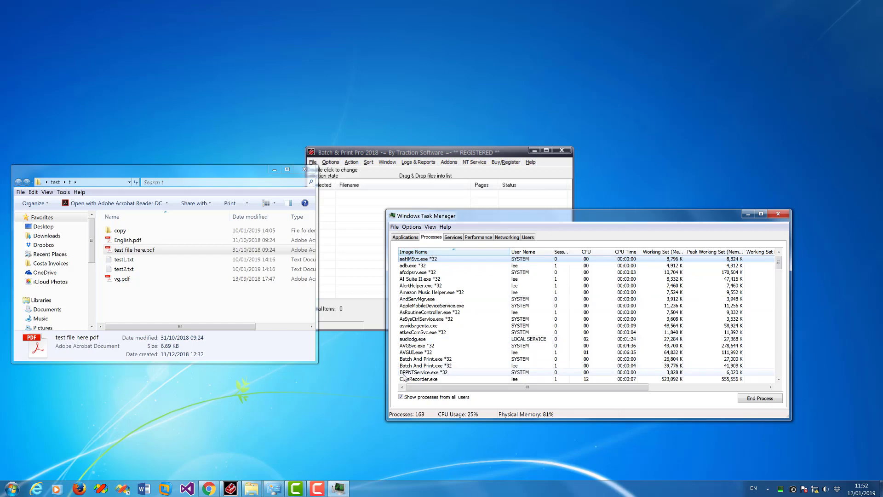
{"action": "left_click", "coordinate": [432, 373]}
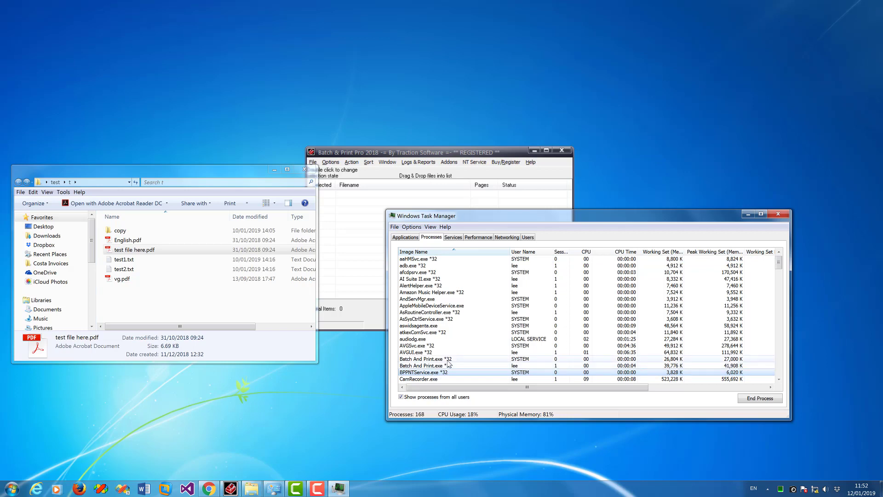
{"action": "left_click", "coordinate": [436, 360]}
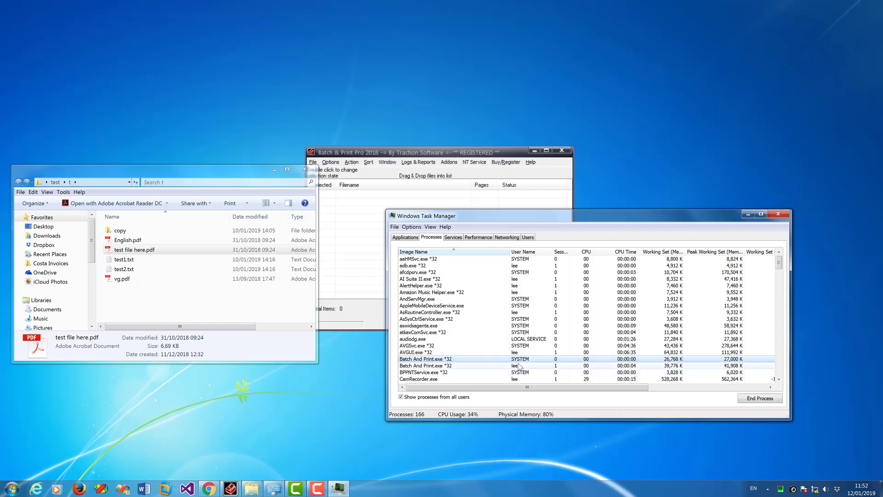
Step: View BPPNTService.log and select its last line reporting the service ran
{"action": "left_click", "coordinate": [500, 158]}
{"action": "left_click", "coordinate": [488, 161]}
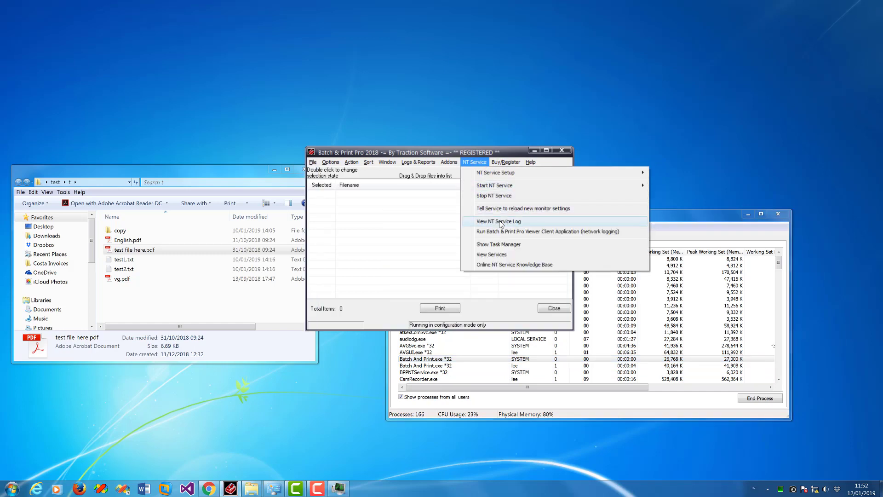
{"action": "left_click", "coordinate": [502, 222]}
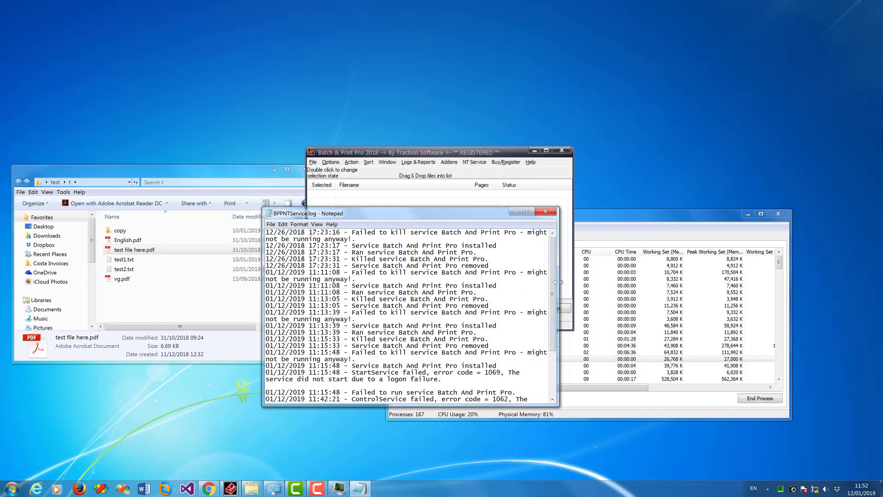
{"action": "left_click_drag", "start_coordinate": [554, 282], "coordinate": [559, 322]}
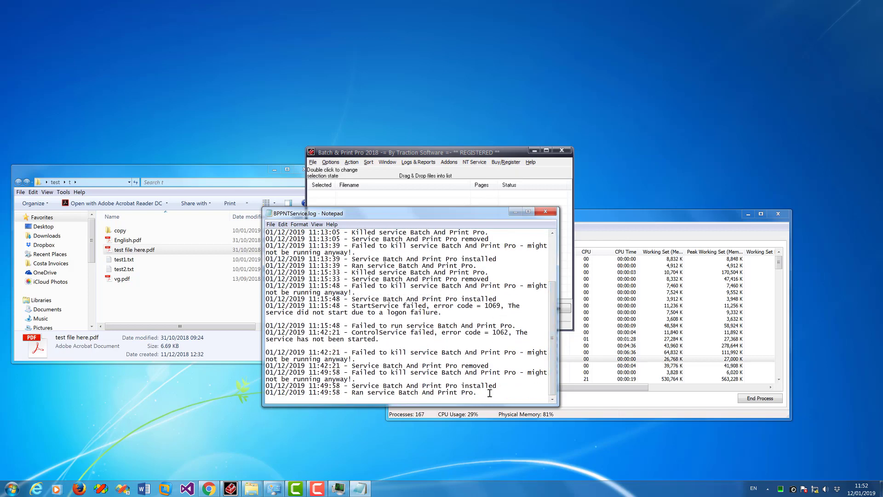
{"action": "left_click_drag", "start_coordinate": [490, 393], "coordinate": [253, 395]}
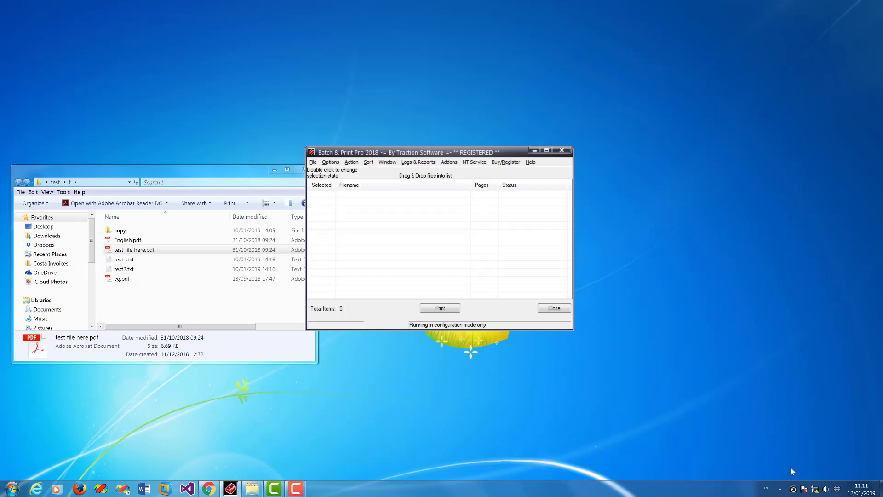
Step: Open Devices and Printers and bring up the Xerox WorkCentre 5855 PS context menu
{"action": "left_click", "coordinate": [781, 489]}
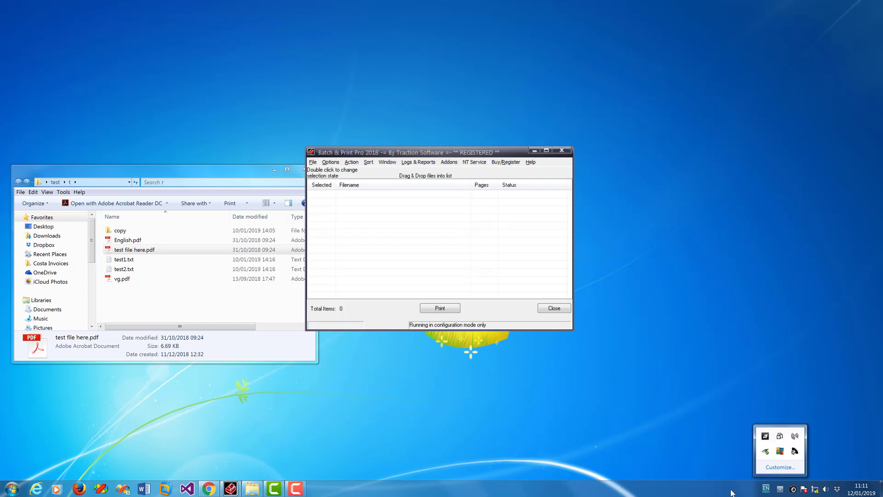
{"action": "left_click", "coordinate": [544, 389]}
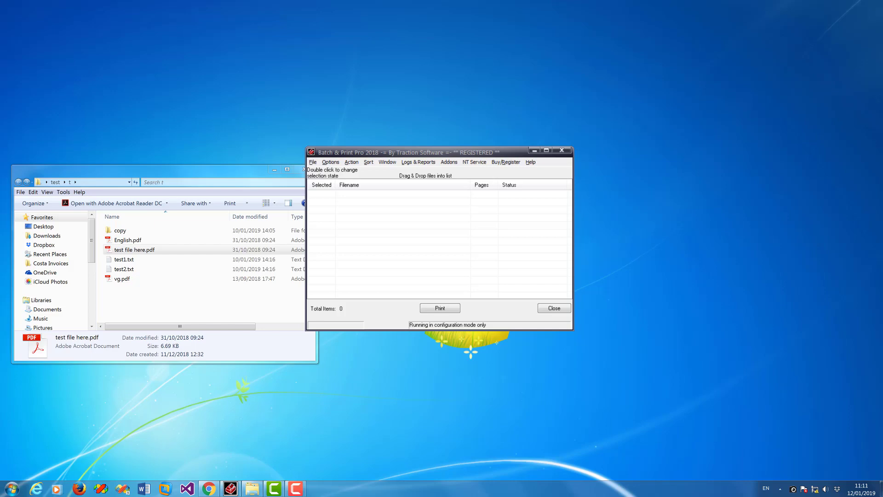
{"action": "left_click", "coordinate": [11, 489]}
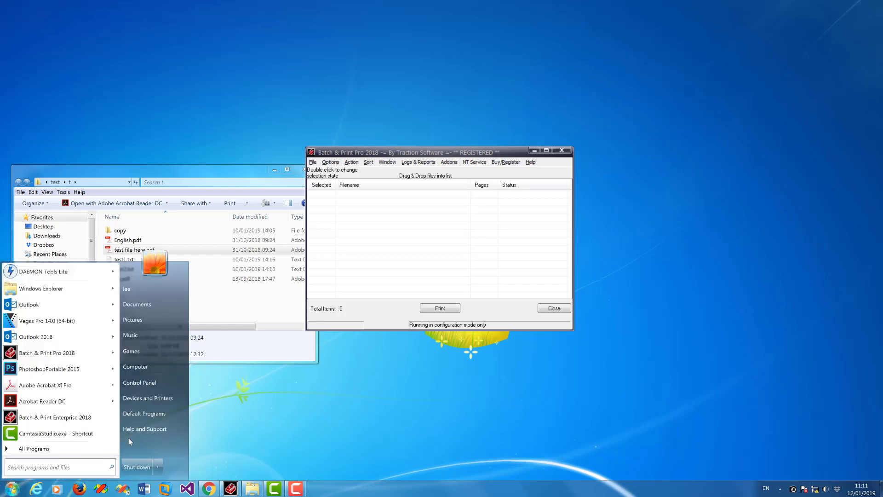
{"action": "left_click", "coordinate": [143, 398]}
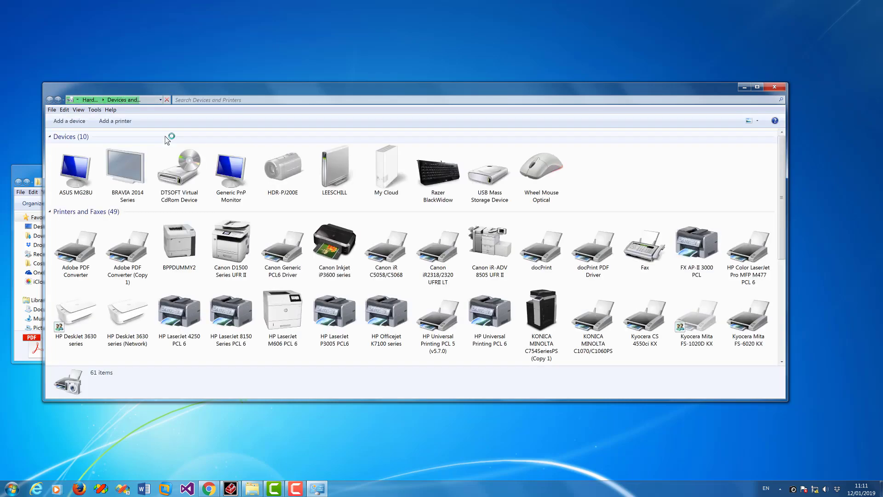
{"action": "left_click_drag", "start_coordinate": [784, 221], "coordinate": [787, 285]}
{"action": "scroll", "coordinate": [786, 283], "scroll_direction": "down", "scroll_amount": 3}
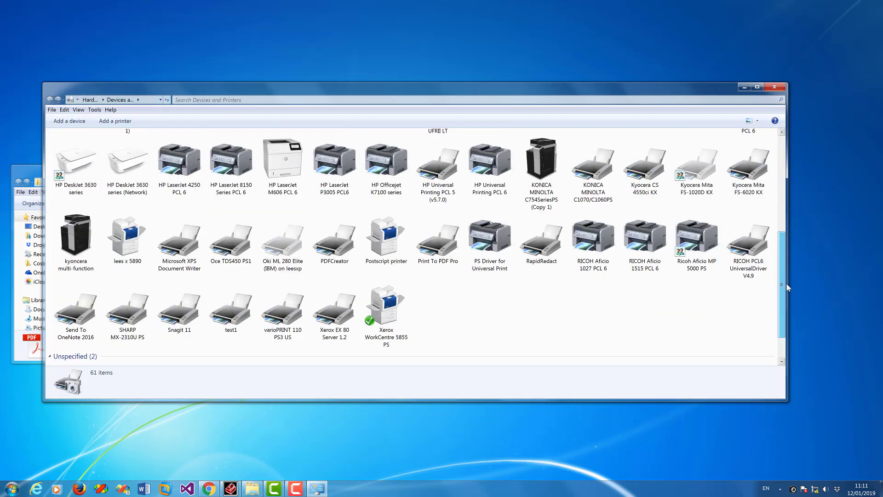
{"action": "right_click", "coordinate": [390, 313]}
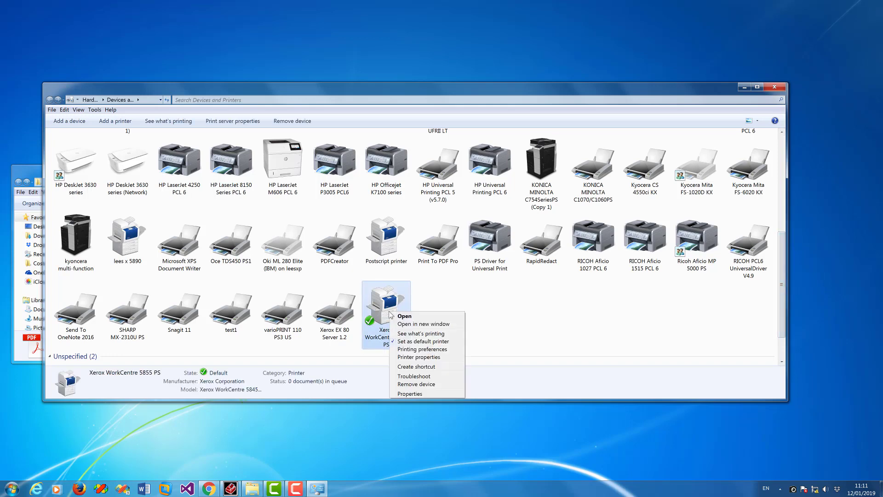
Step: Open the Xerox print queue, close Devices and Printers, and sort the five jobs by Submitted
{"action": "left_click", "coordinate": [430, 333]}
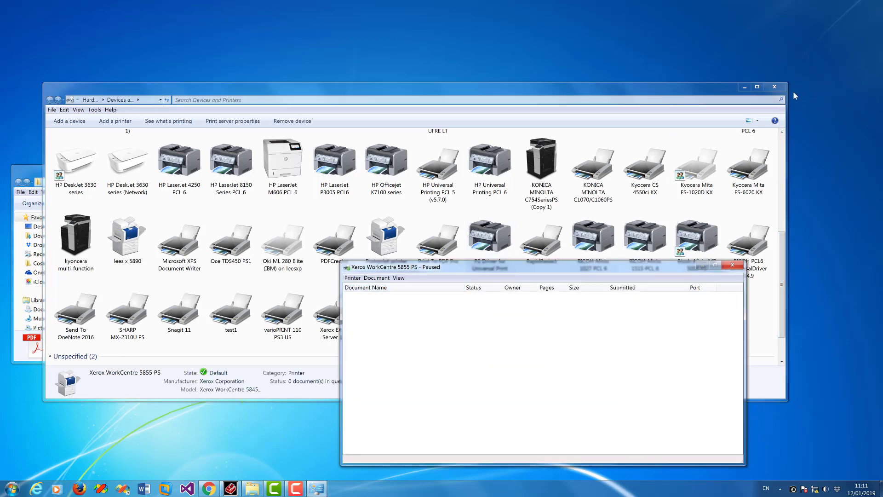
{"action": "left_click", "coordinate": [775, 86]}
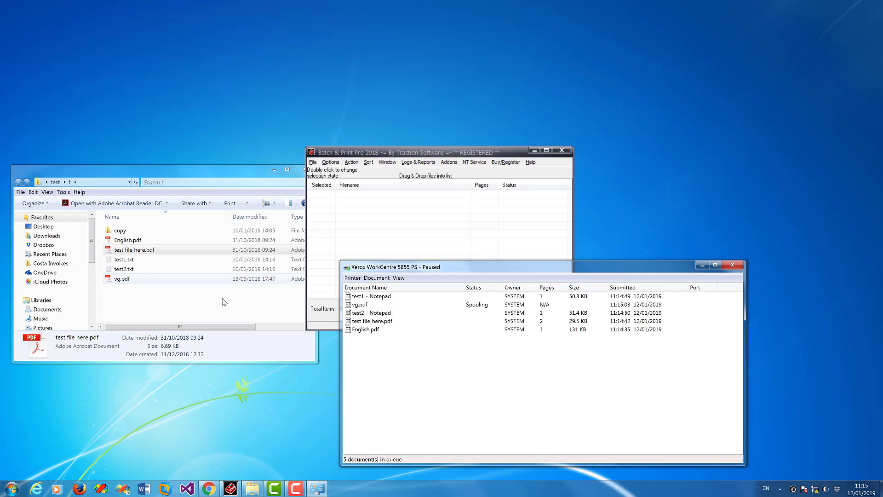
{"action": "left_click", "coordinate": [361, 305]}
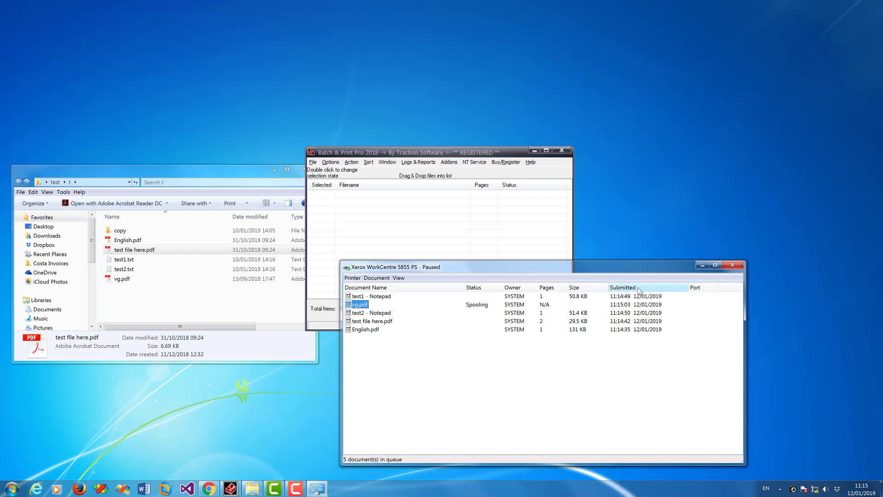
{"action": "left_click", "coordinate": [623, 287]}
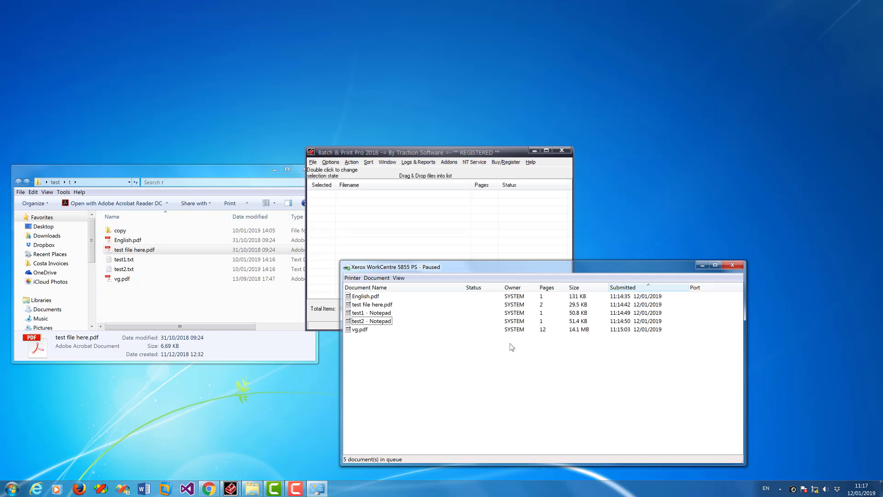
{"action": "left_click", "coordinate": [467, 162]}
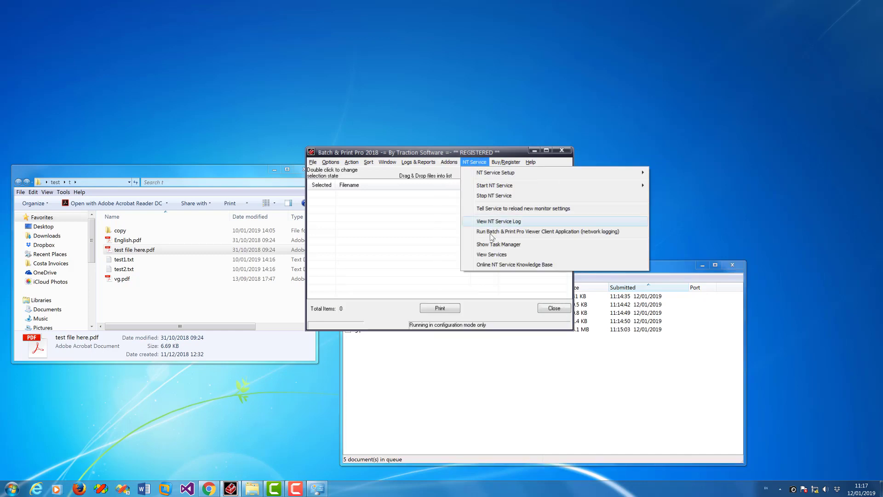
{"action": "left_click", "coordinate": [501, 256]}
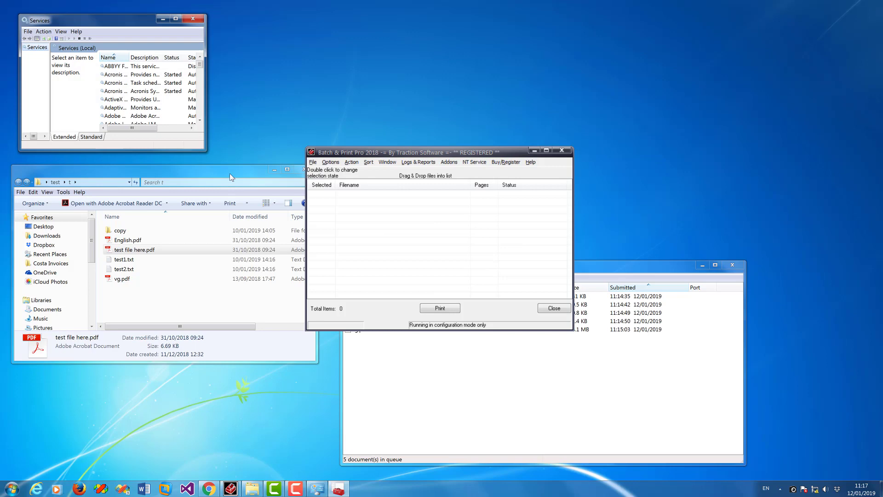
{"action": "left_click_drag", "start_coordinate": [207, 147], "coordinate": [476, 321]}
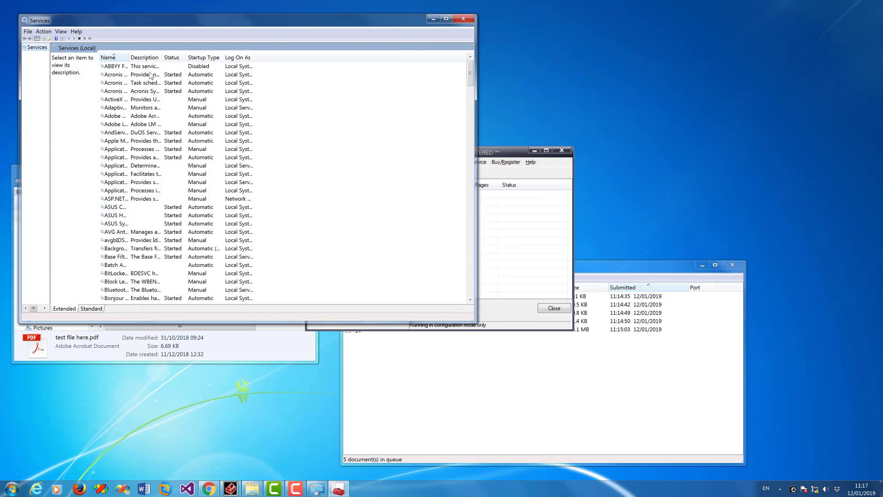
{"action": "left_click_drag", "start_coordinate": [128, 58], "coordinate": [219, 59]}
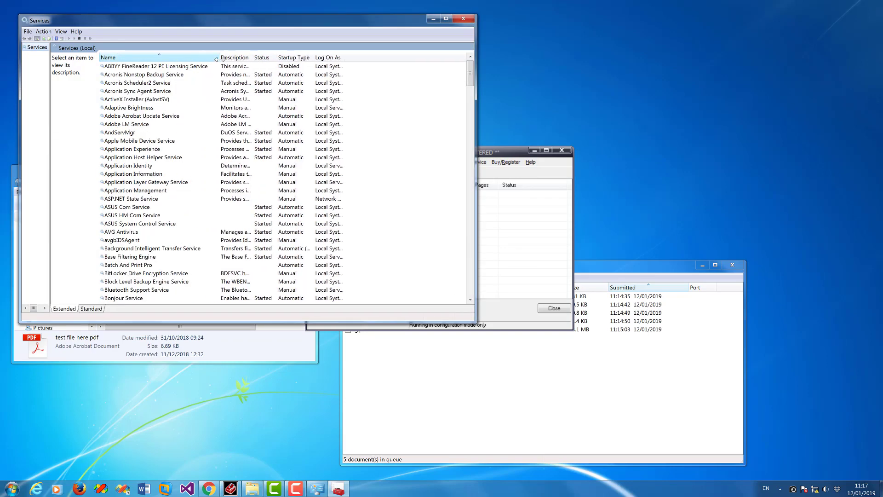
{"action": "left_click", "coordinate": [145, 265]}
{"action": "double_click", "coordinate": [145, 265]}
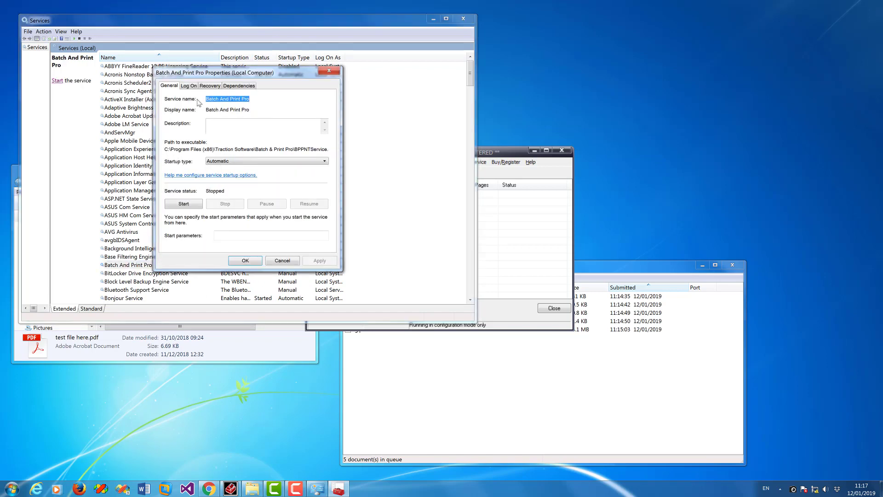
{"action": "left_click", "coordinate": [188, 86]}
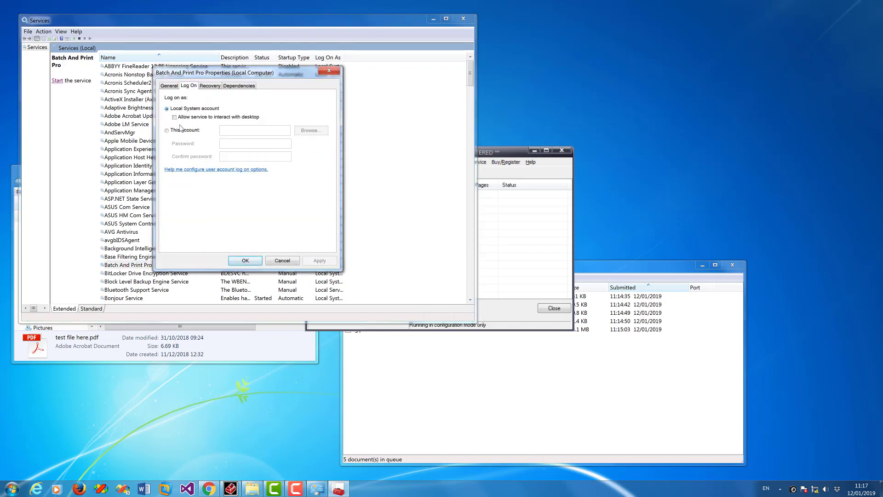
{"action": "left_click", "coordinate": [282, 260]}
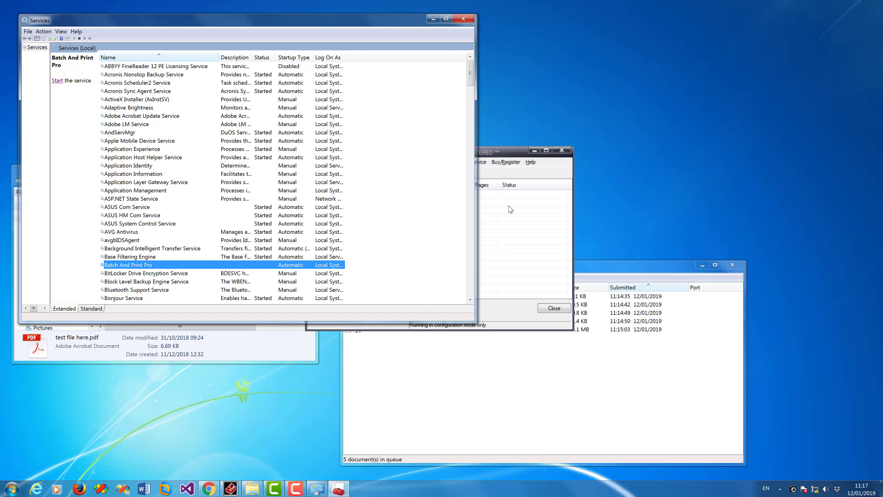
Step: Close Services and set the NT Service Setup account username to LOCALSYSTEM
{"action": "left_click", "coordinate": [463, 18]}
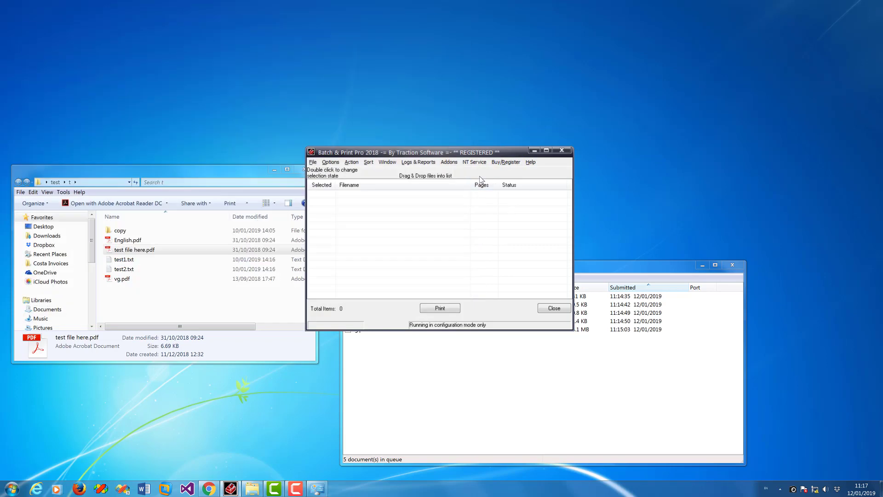
{"action": "left_click", "coordinate": [474, 162]}
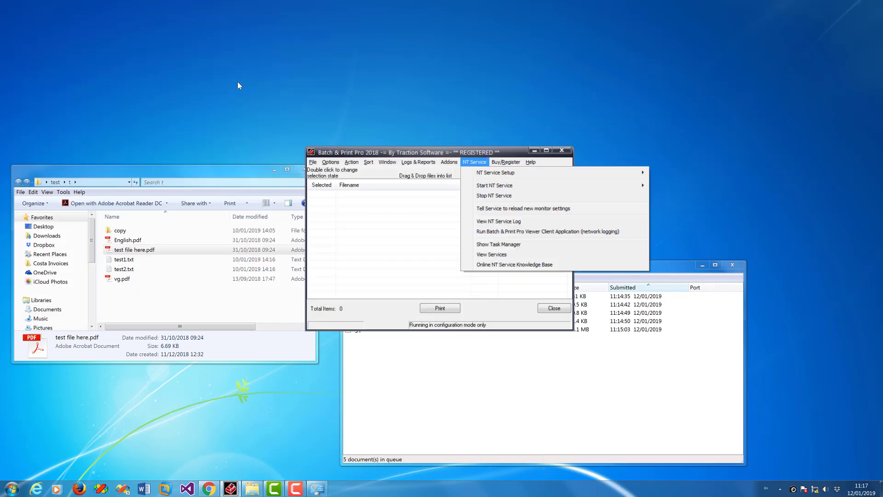
{"action": "mouse_move", "coordinate": [488, 175]}
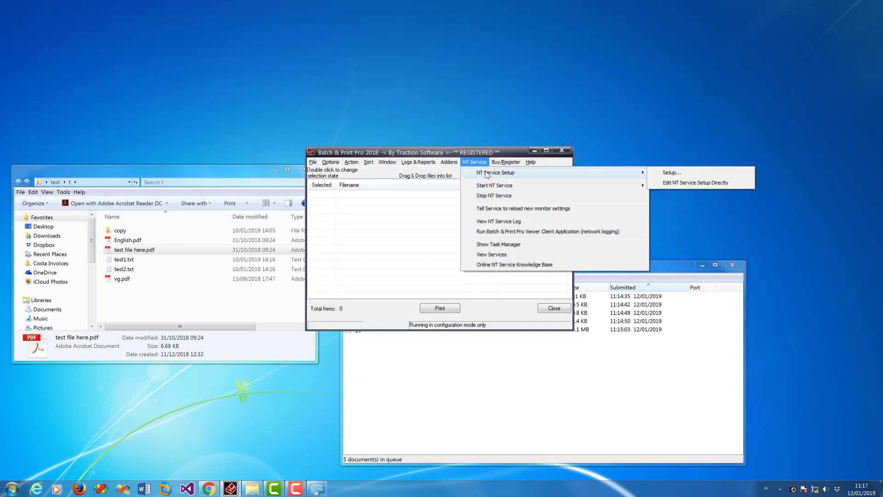
{"action": "left_click", "coordinate": [670, 173]}
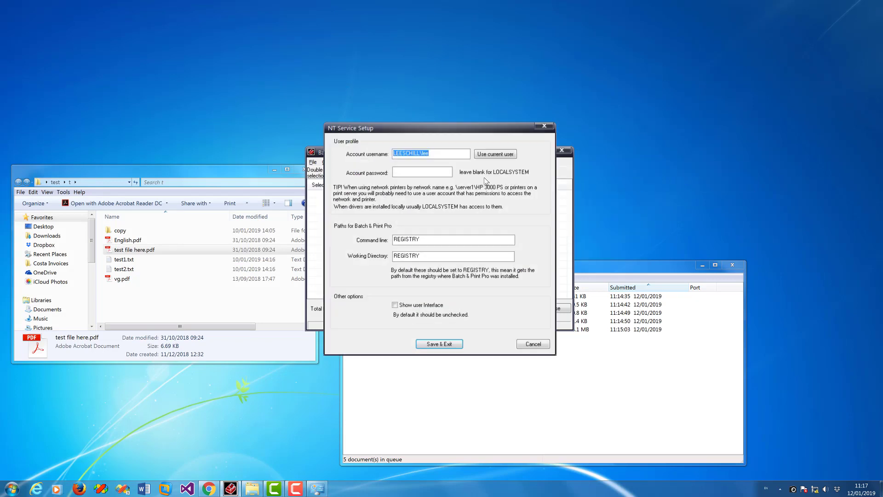
{"action": "left_click", "coordinate": [496, 155]}
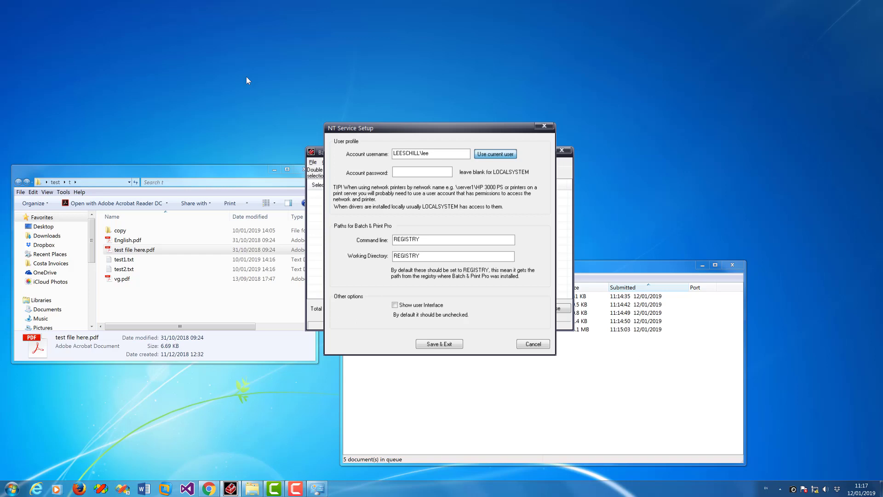
{"action": "double_click", "coordinate": [440, 155]}
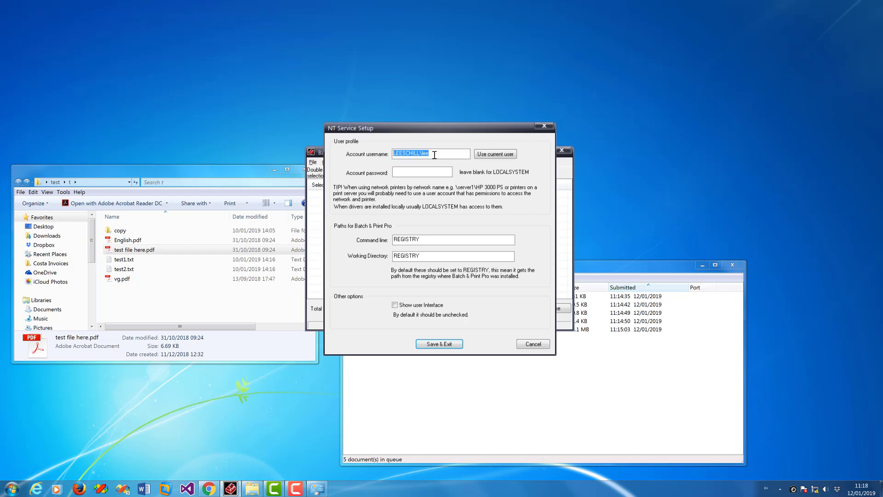
{"action": "type", "text": "LOCALSYSTEM"}
Step: Save the LOCALSYSTEM service setup and start the NT service again
{"action": "left_click", "coordinate": [440, 344]}
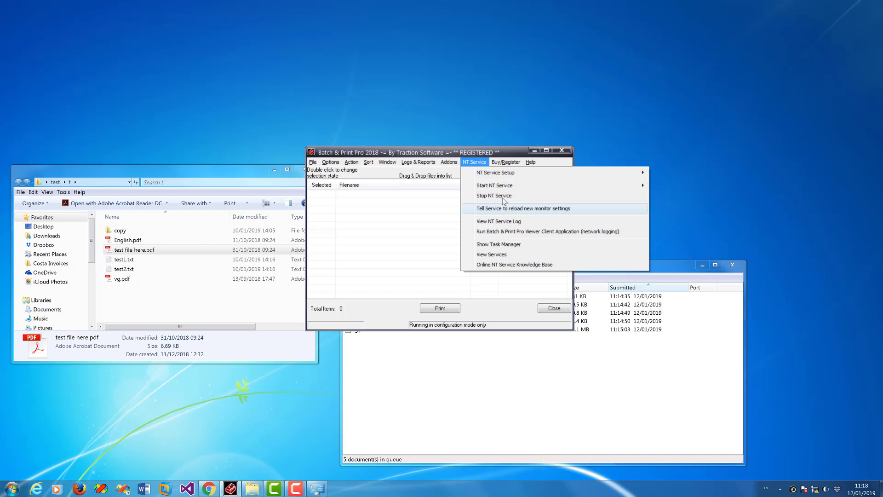
{"action": "mouse_move", "coordinate": [502, 188]}
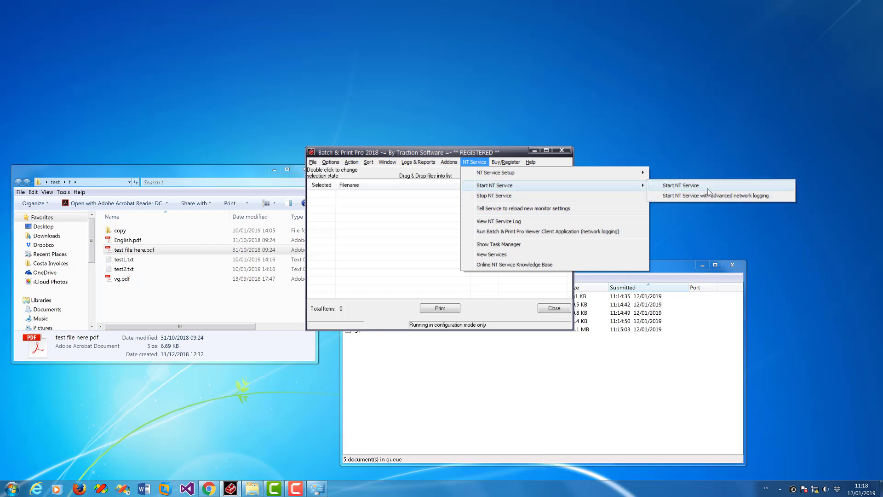
{"action": "left_click", "coordinate": [708, 188]}
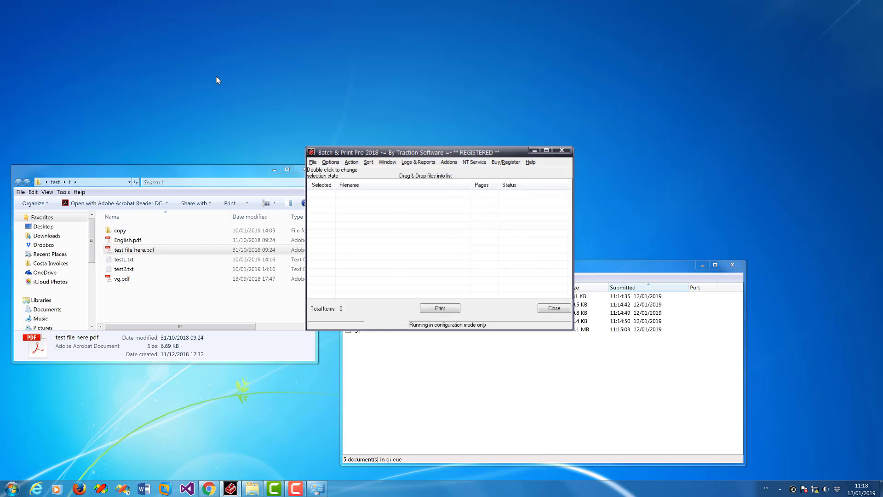